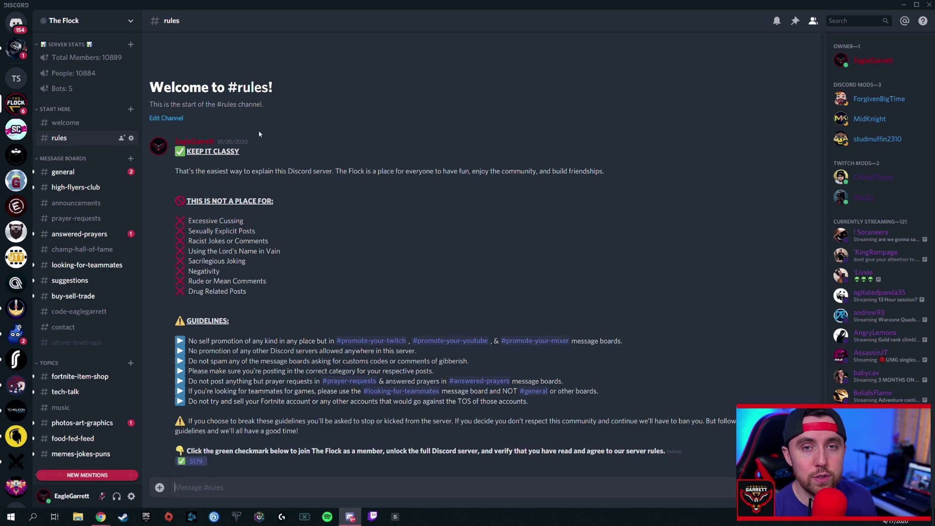
Switch to the Test Server and show its empty #welcome channel under START HERE
click(16, 78)
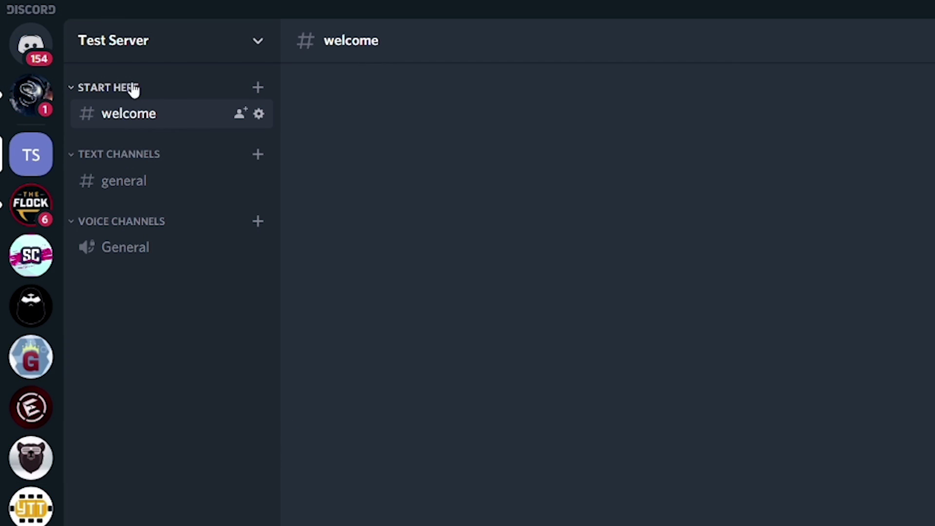
right_click(196, 313)
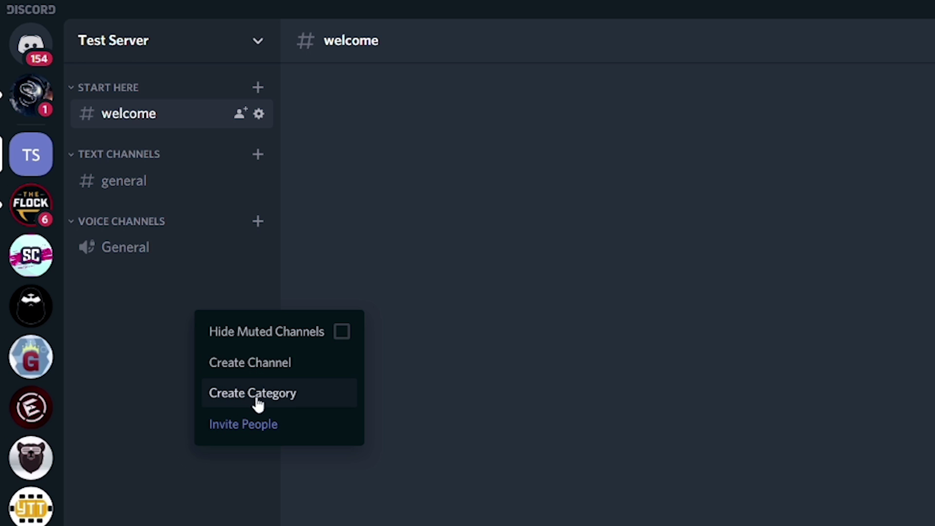
click(119, 311)
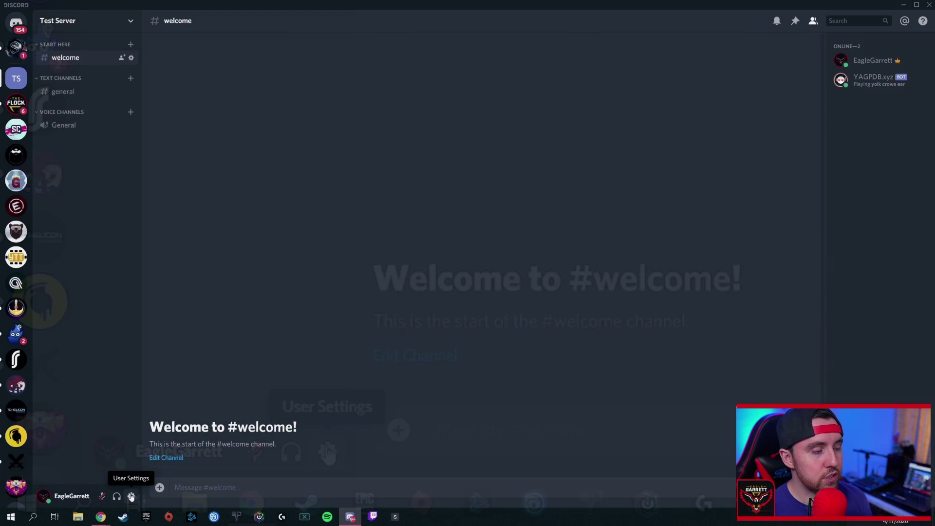
Enable Developer Mode in User Settings > Appearance > Advanced, then return to the Test Server
click(328, 452)
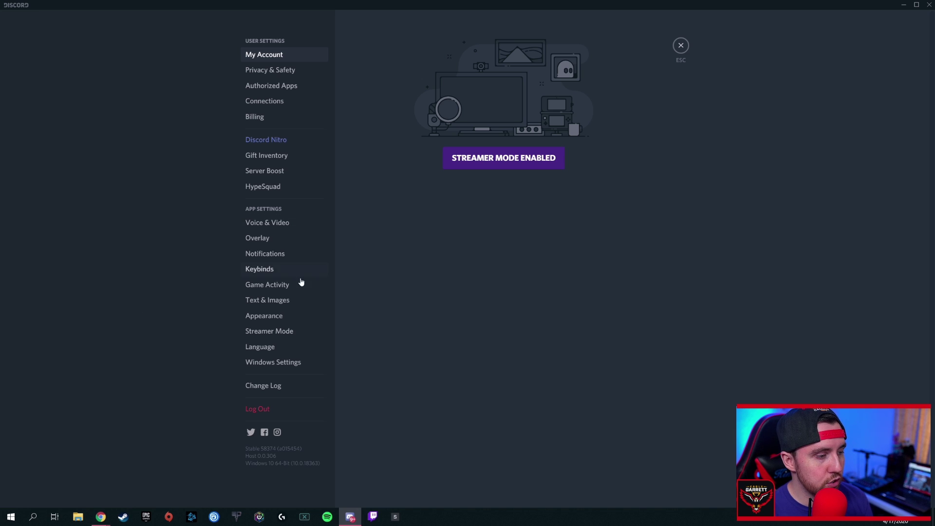
click(285, 317)
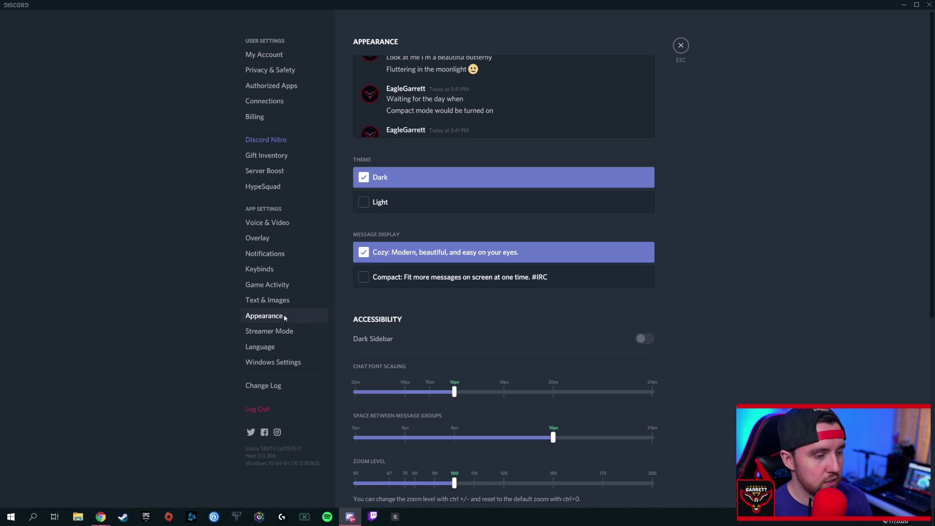
scroll(351, 314, down, 6)
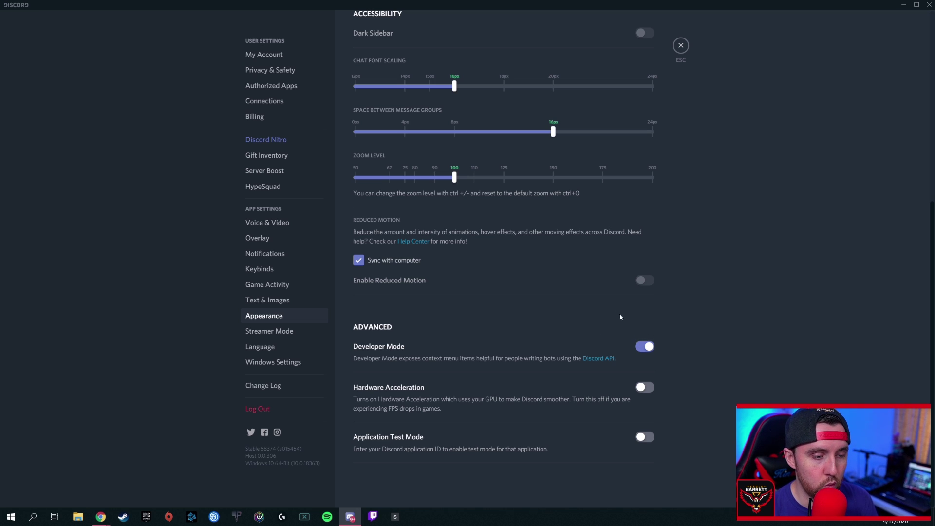
click(680, 46)
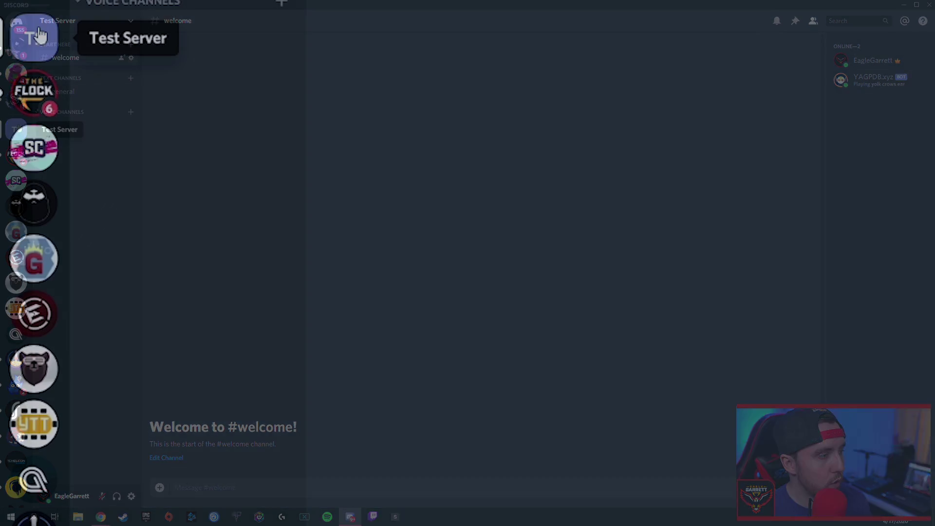
right_click(32, 46)
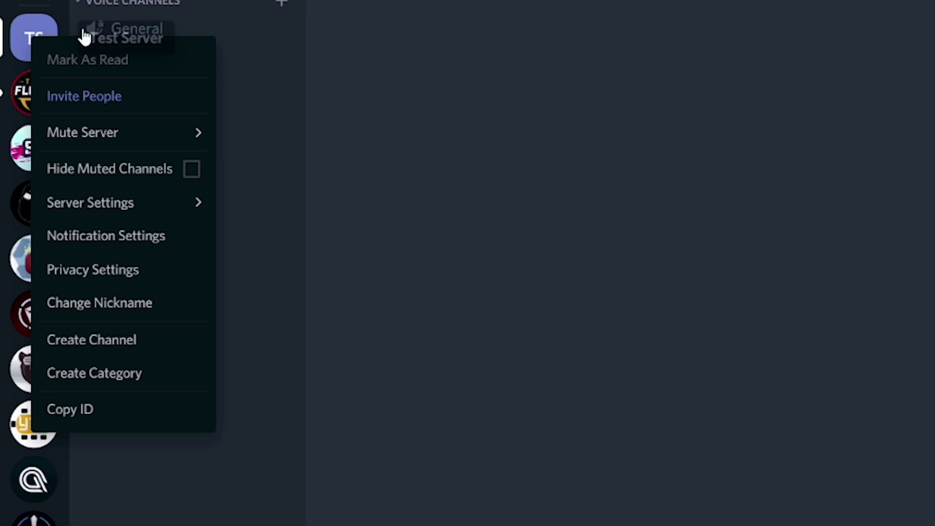
mouse_move(131, 133)
mouse_move(101, 203)
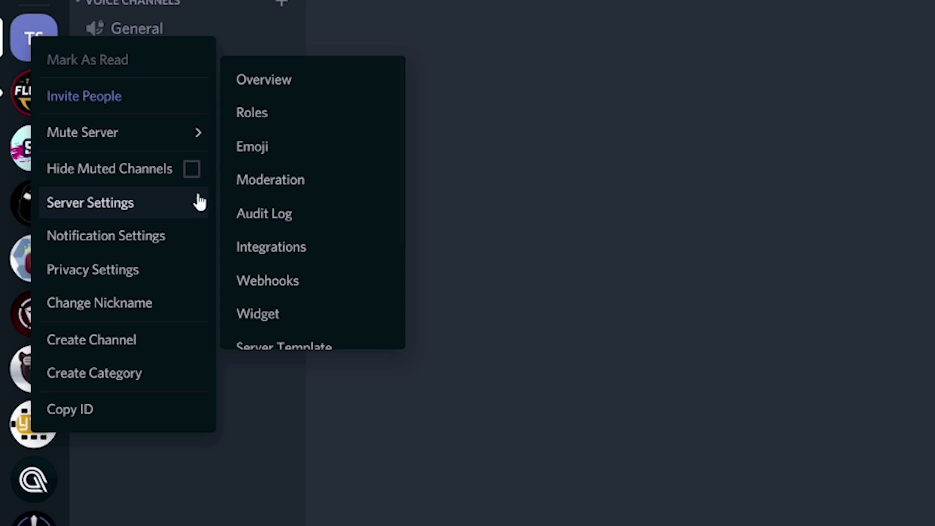
click(263, 116)
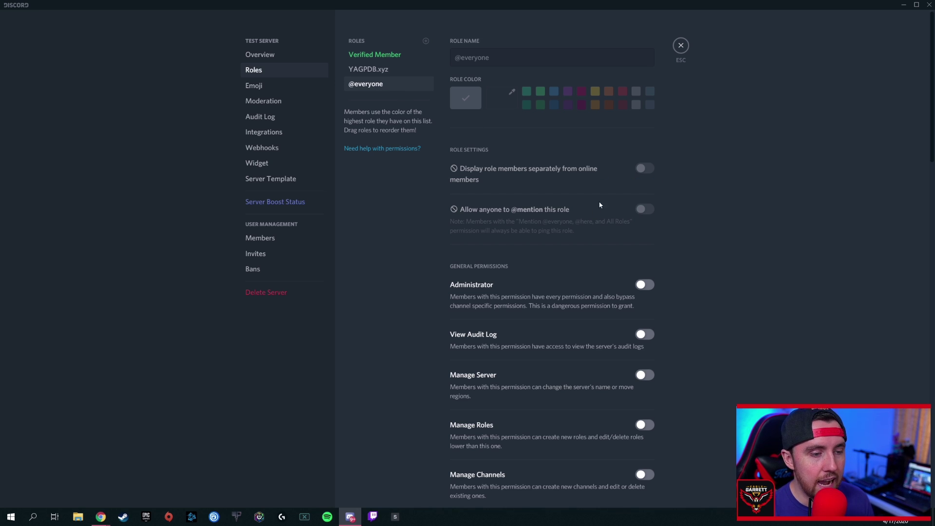
scroll(593, 205, down, 10)
scroll(584, 212, down, 5)
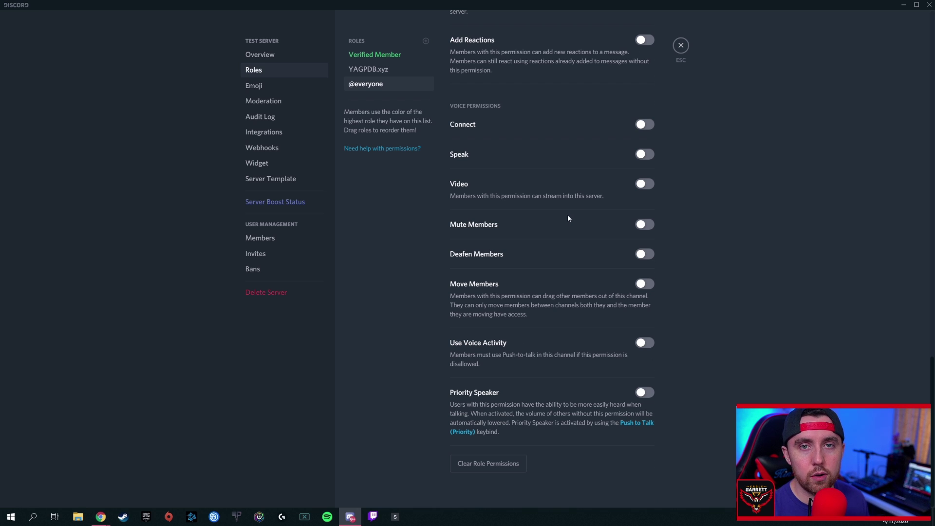
scroll(568, 219, up, 12)
scroll(567, 220, up, 4)
scroll(599, 205, up, 6)
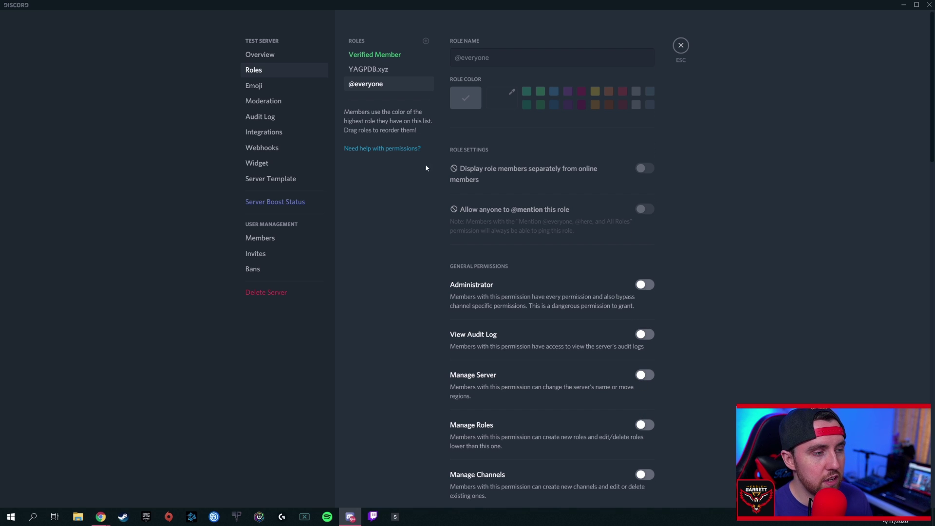
click(383, 56)
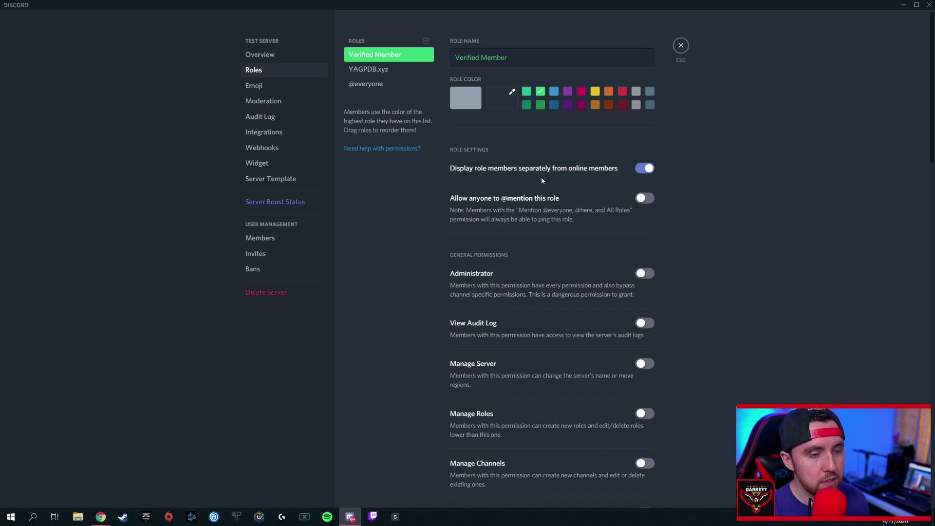
scroll(538, 189, down, 6)
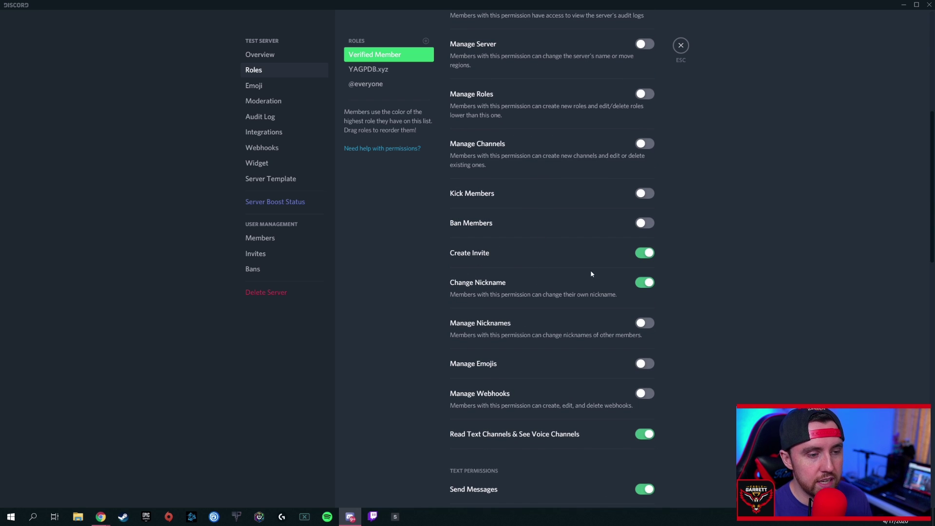
scroll(547, 236, down, 5)
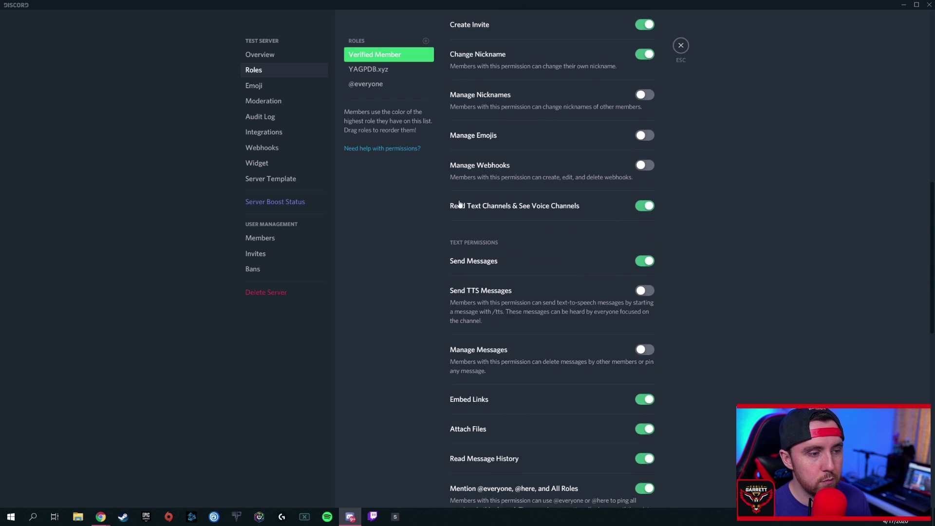
scroll(473, 205, down, 6)
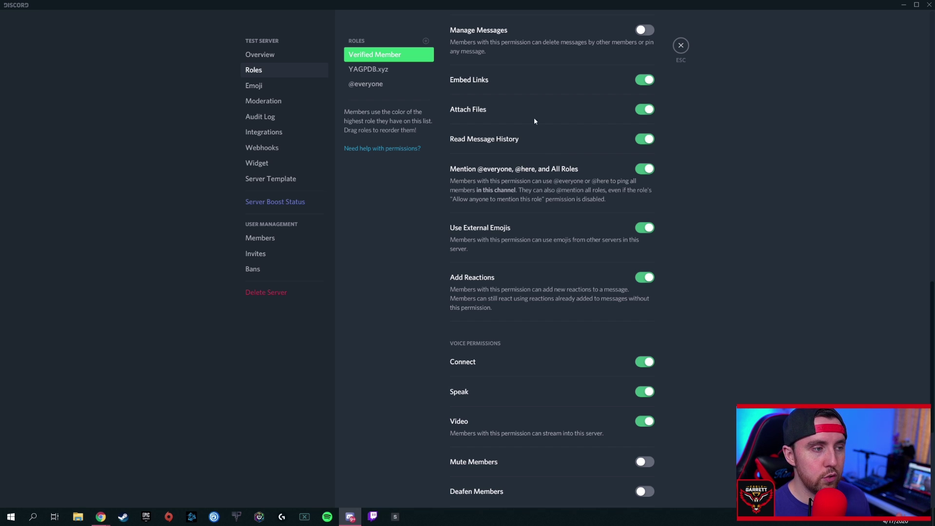
click(372, 83)
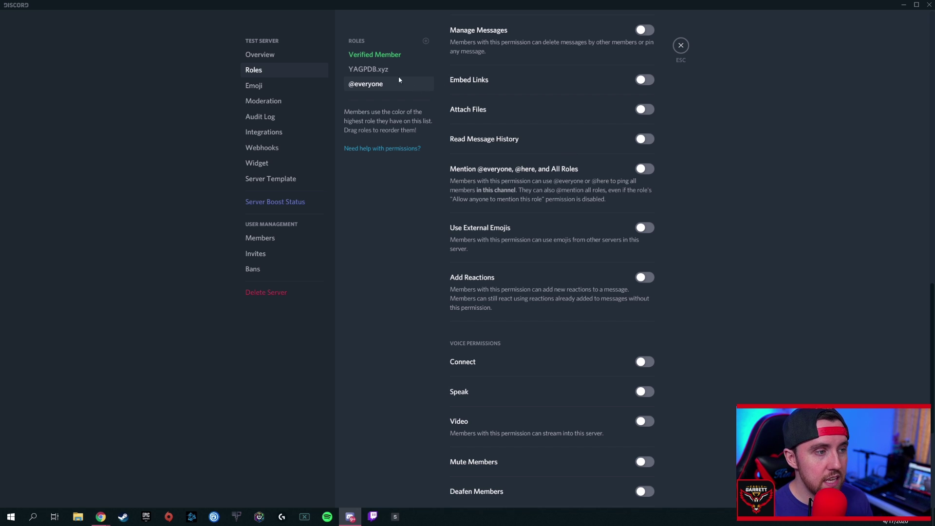
Review the Verified Member role's permissions, then exit Server Settings back to #welcome
click(380, 55)
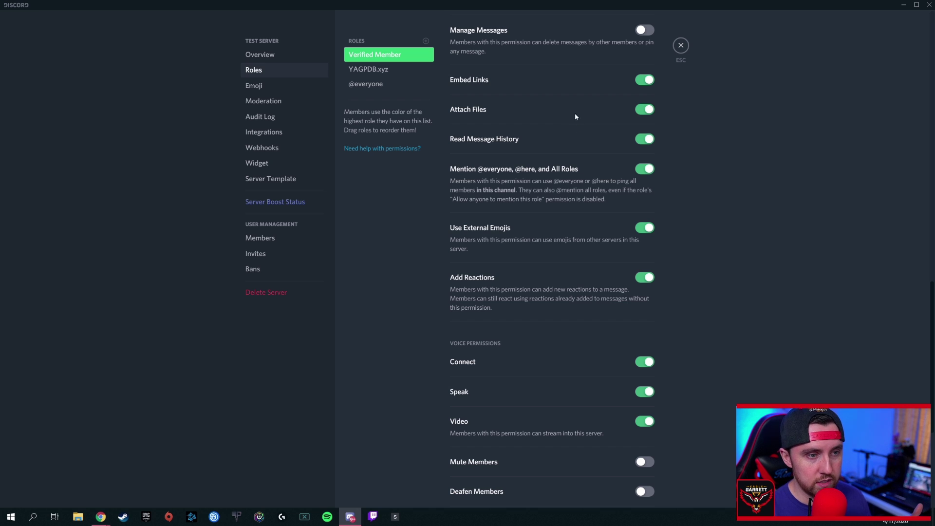
scroll(612, 127, up, 1)
scroll(612, 128, up, 10)
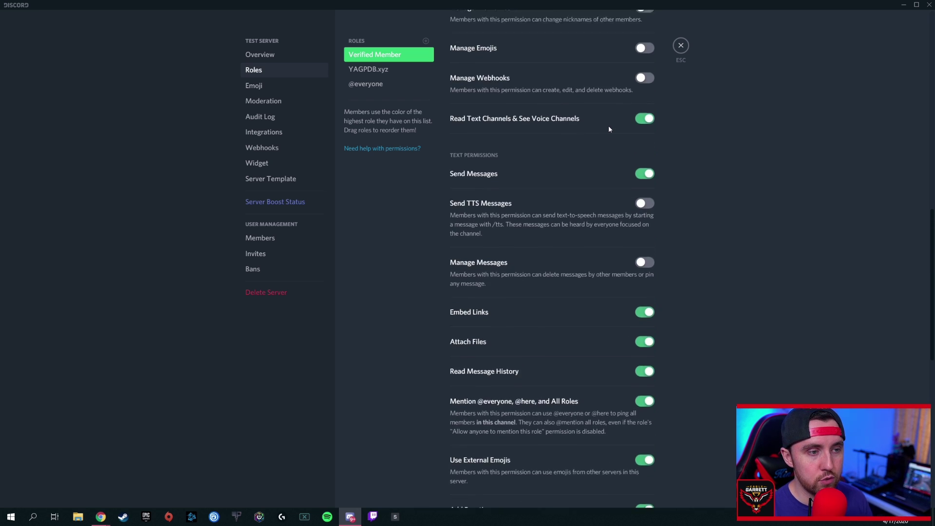
scroll(587, 99, up, 5)
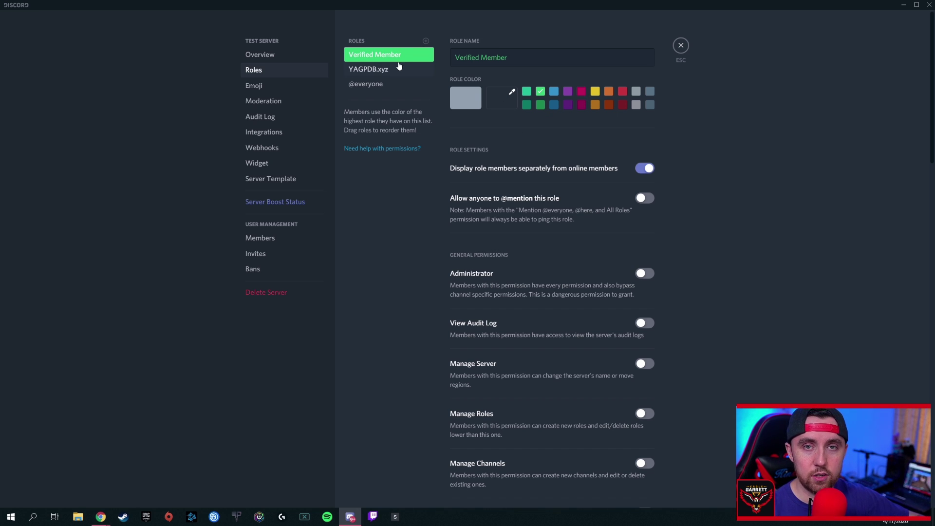
scroll(581, 216, down, 8)
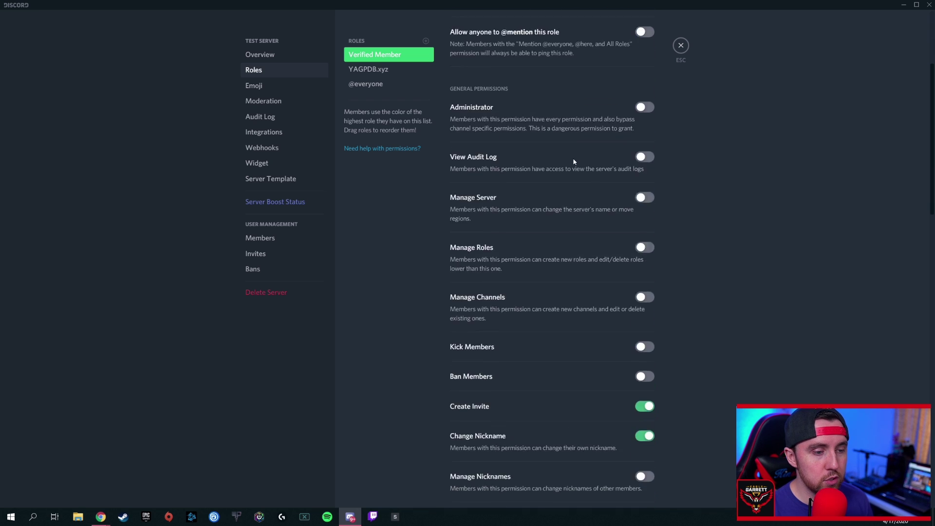
scroll(583, 248, down, 7)
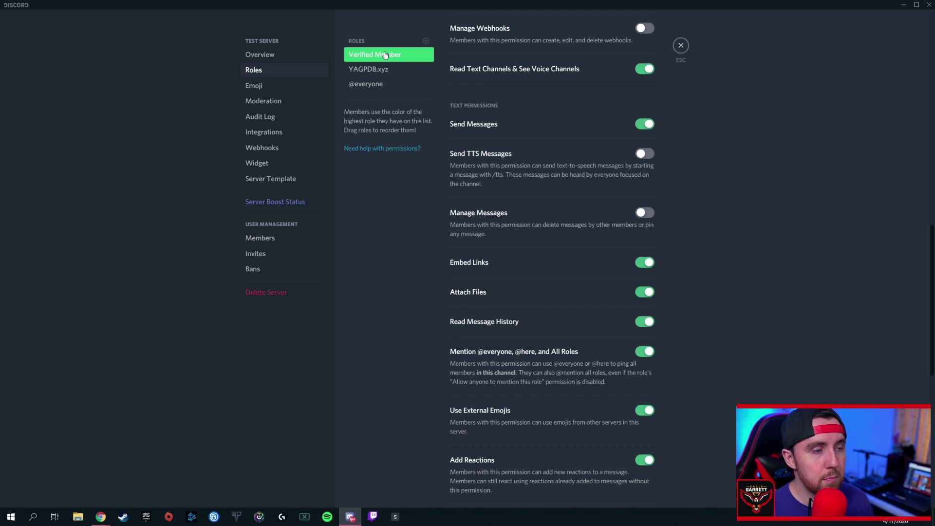
click(681, 46)
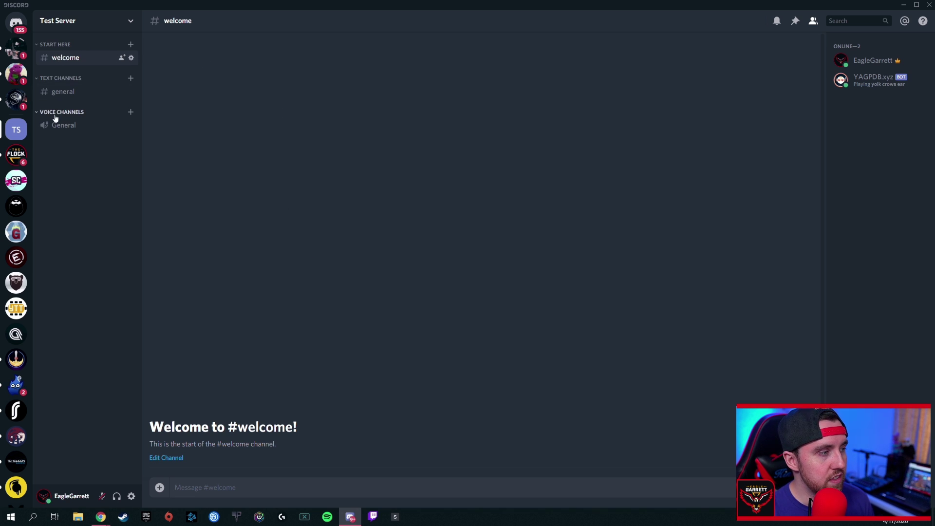
Open the START HERE category's Edit Category settings on its Permissions page
right_click(54, 48)
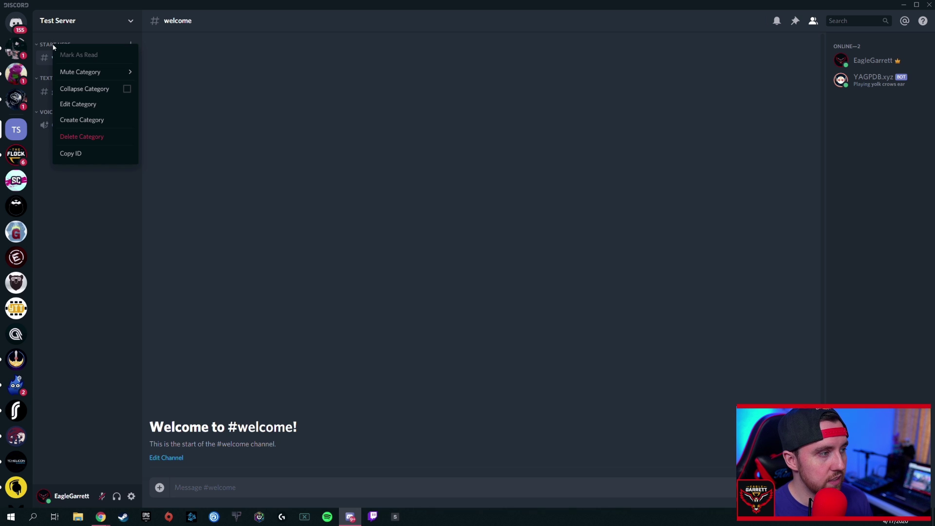
click(77, 104)
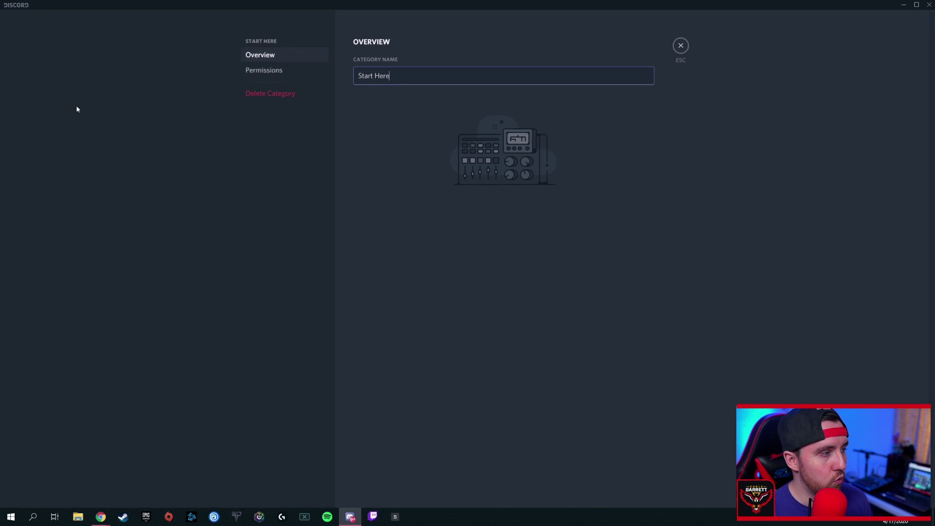
click(271, 73)
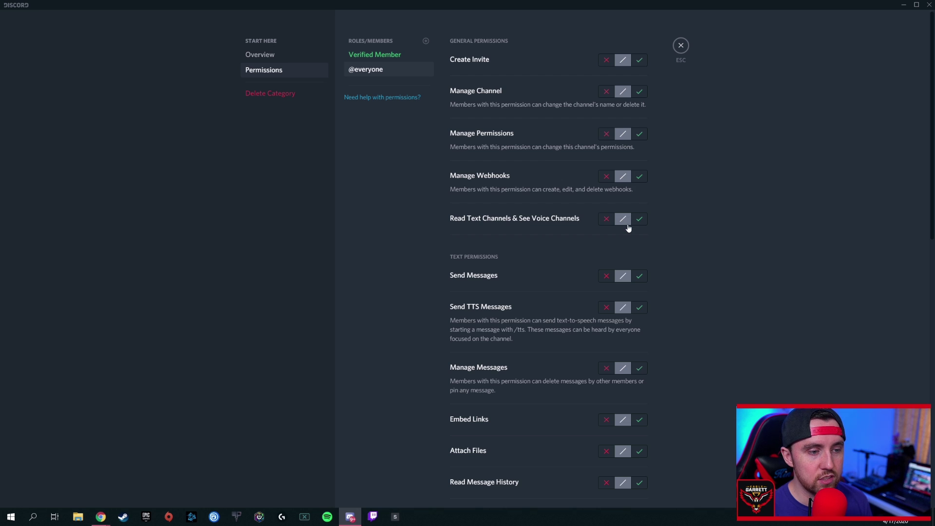
scroll(629, 227, down, 10)
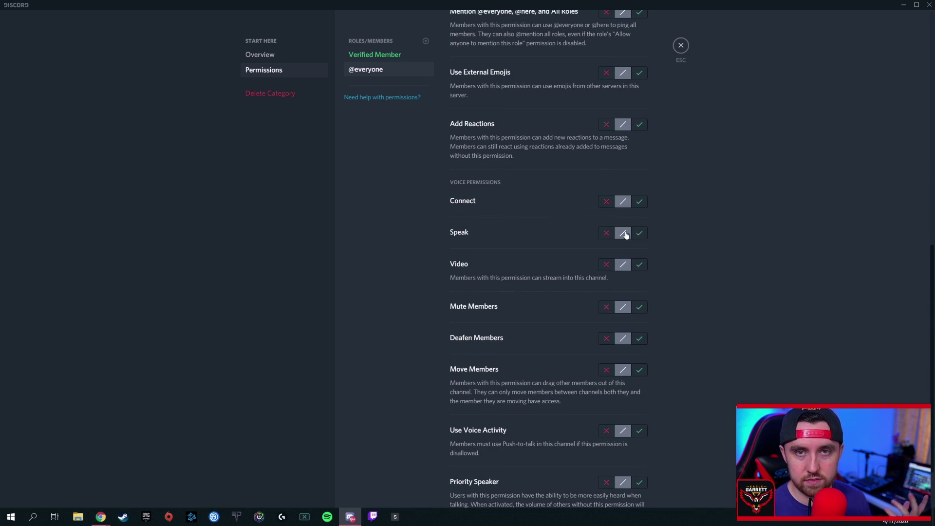
scroll(625, 235, down, 3)
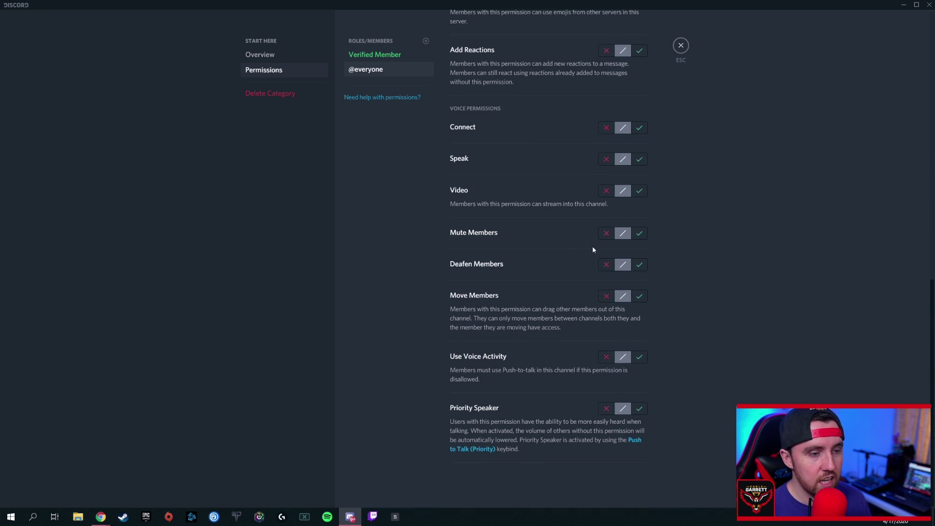
scroll(493, 210, up, 12)
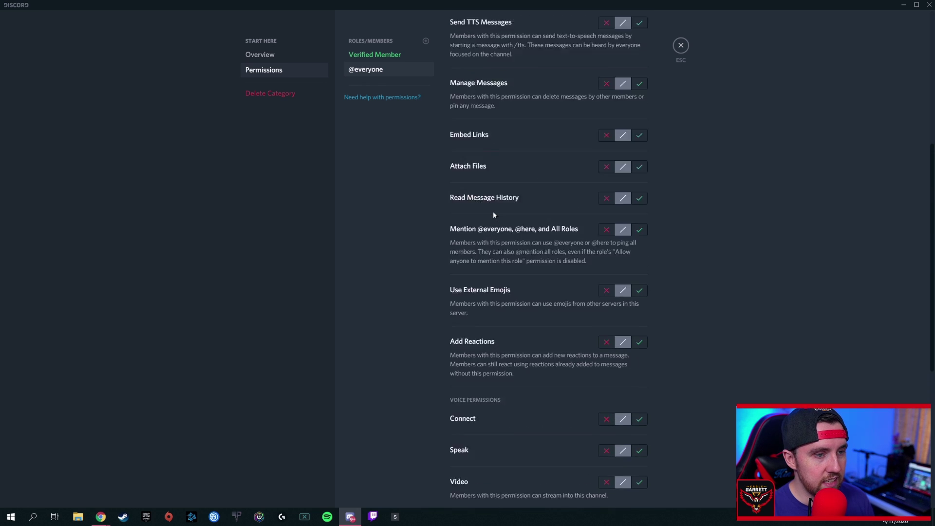
scroll(531, 178, down, 2)
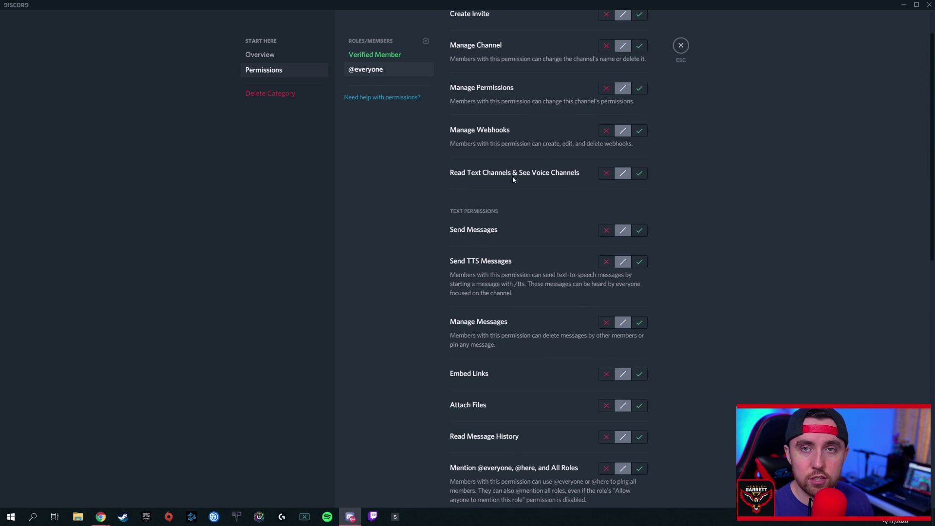
click(639, 173)
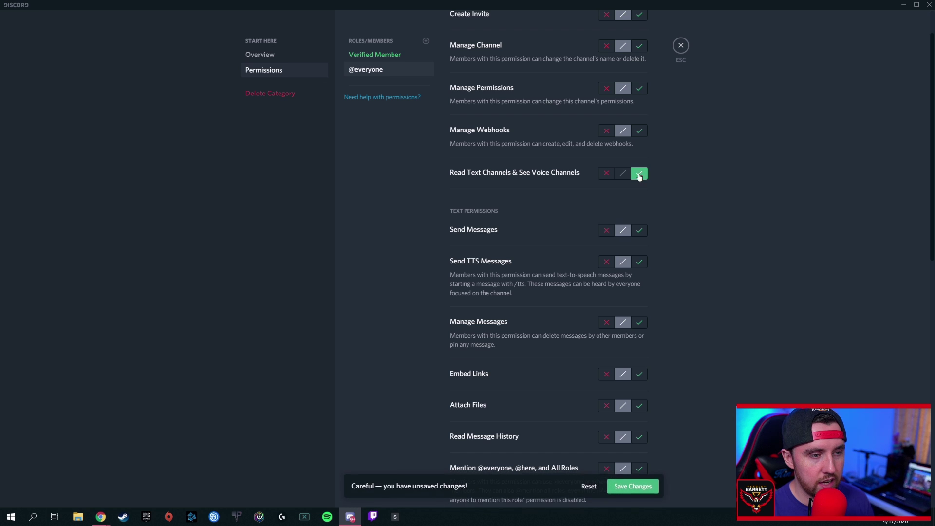
scroll(516, 205, down, 8)
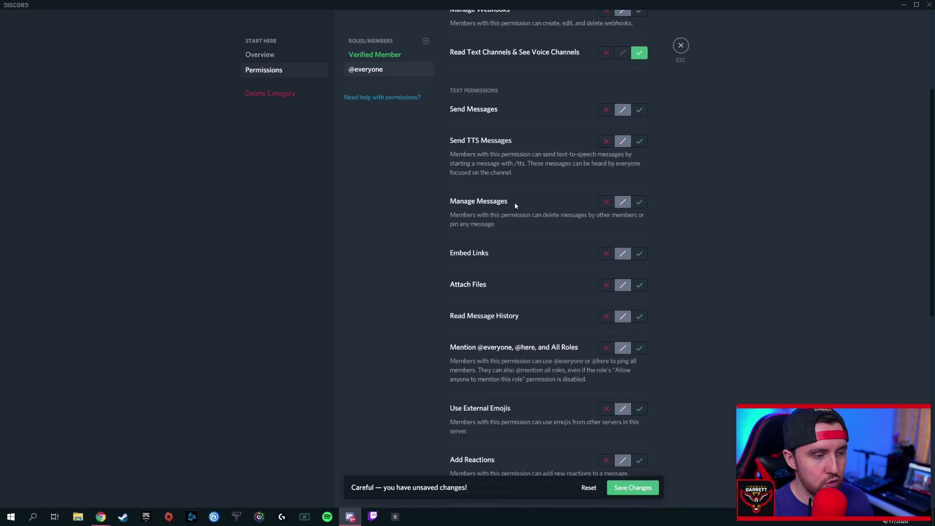
scroll(514, 203, down, 2)
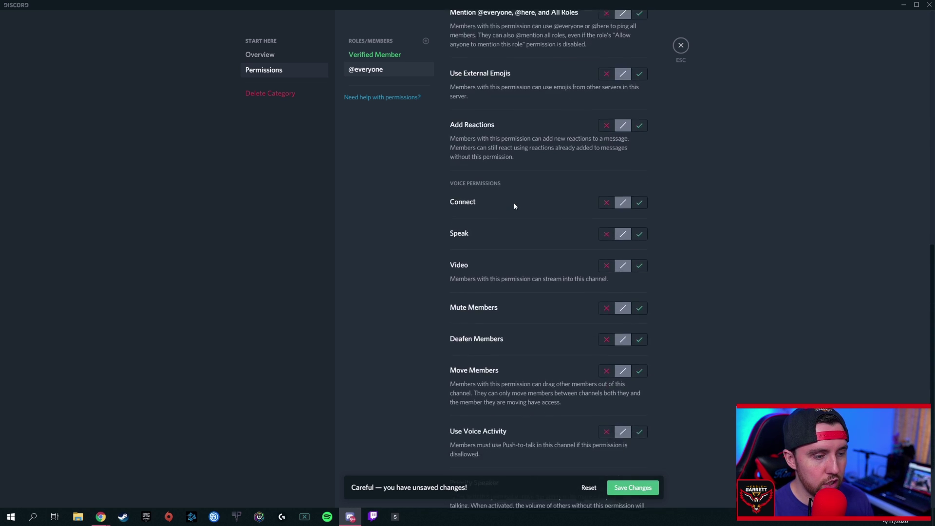
scroll(513, 203, up, 4)
scroll(536, 219, up, 1)
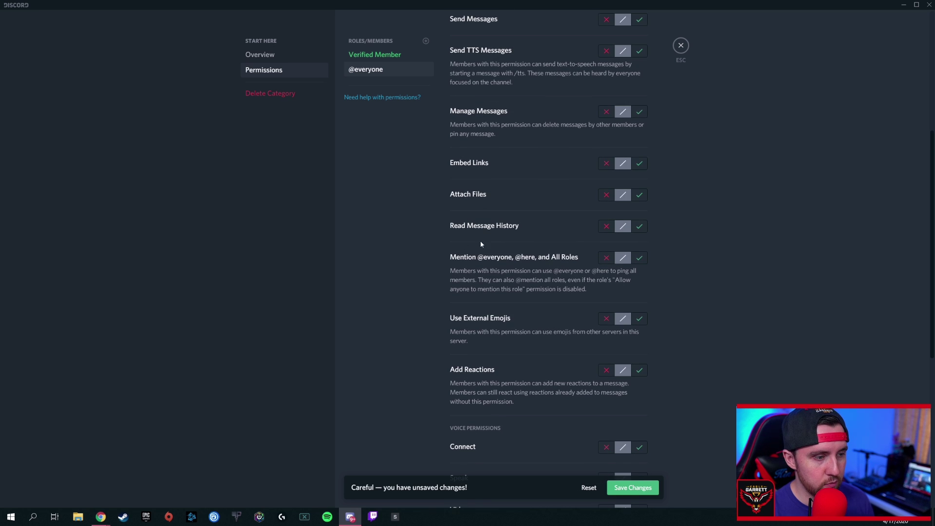
click(640, 228)
scroll(519, 246, up, 1)
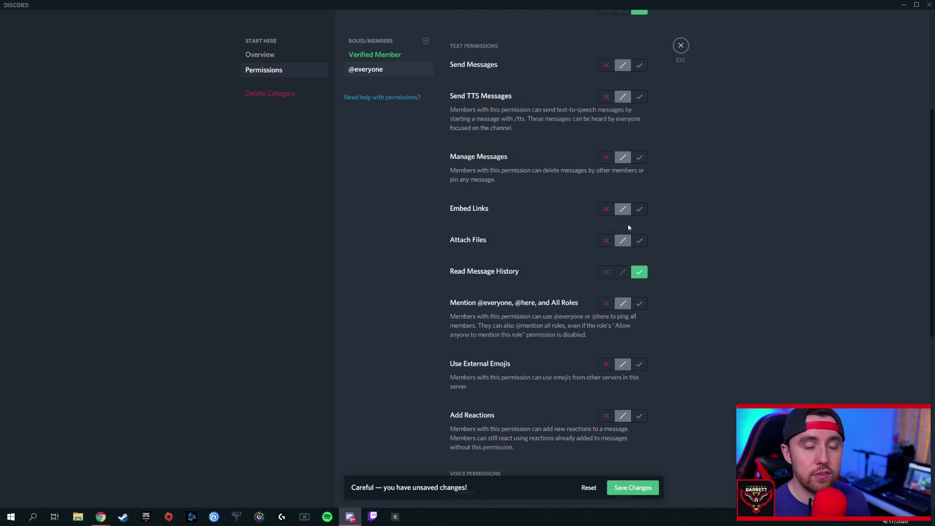
scroll(599, 209, up, 4)
scroll(625, 200, down, 2)
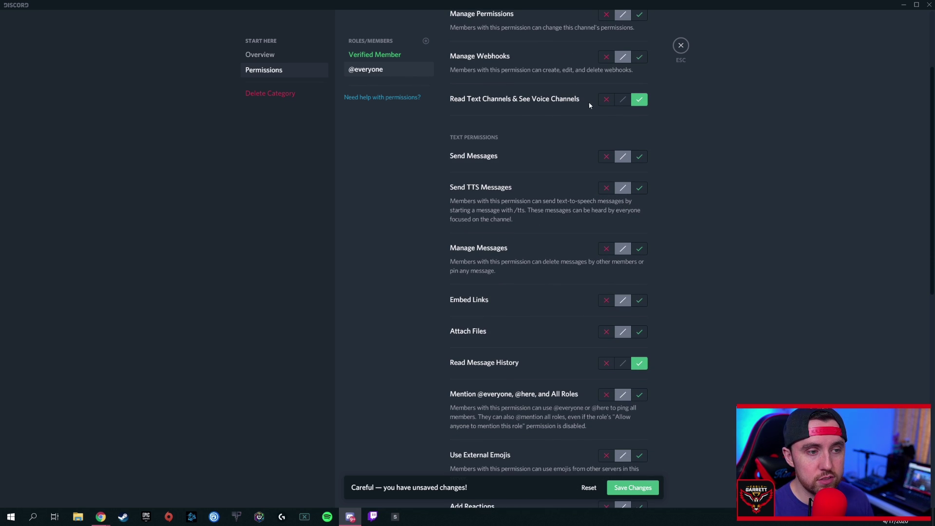
scroll(566, 283, down, 2)
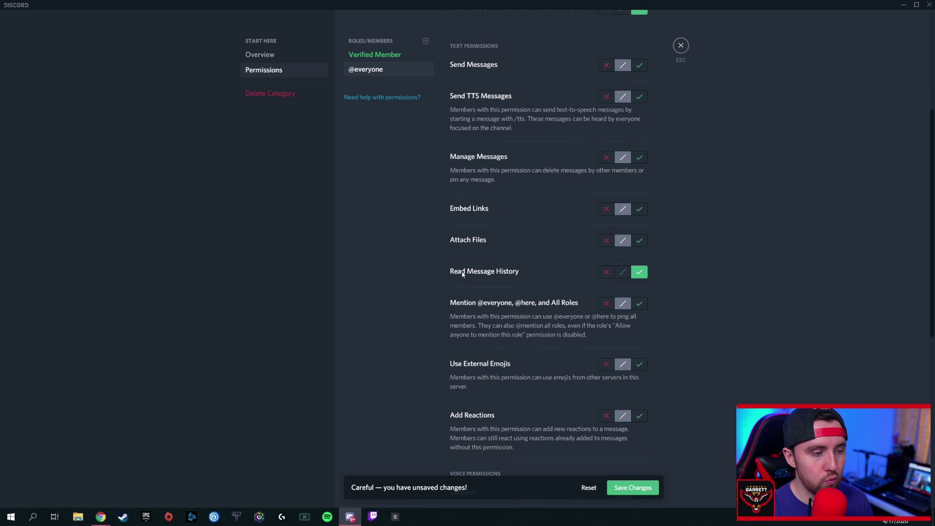